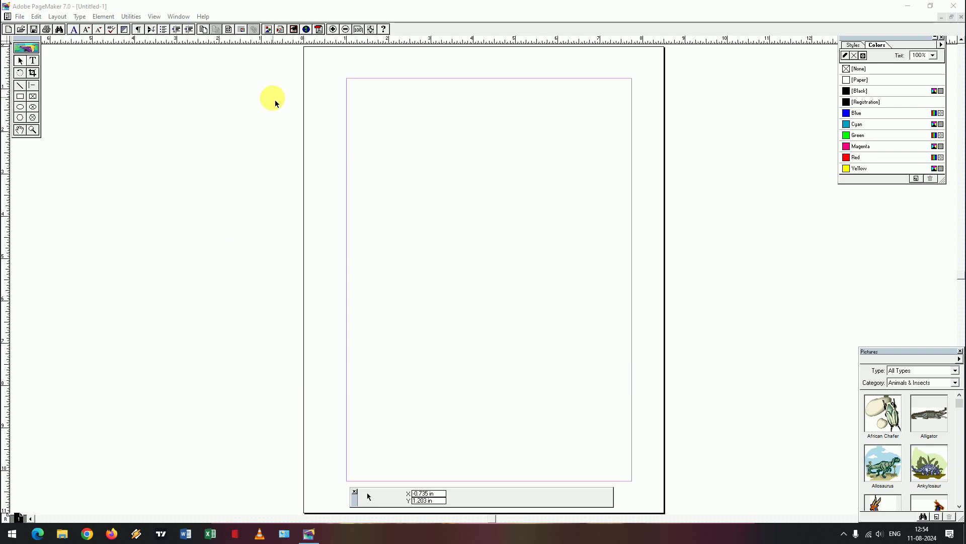
Create a text frame on the pasteboard containing the sample text 'jkkkljklljkl'.
click(304, 62)
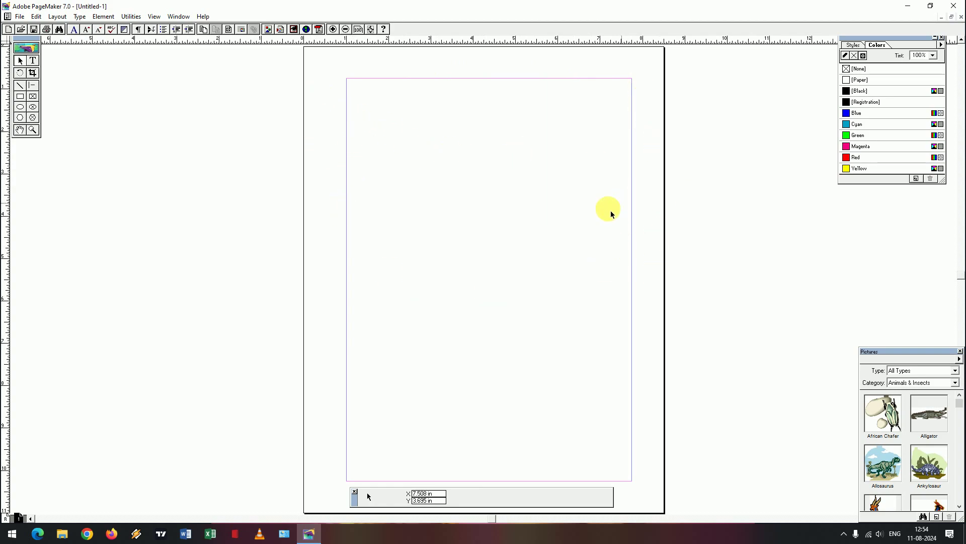
click(33, 61)
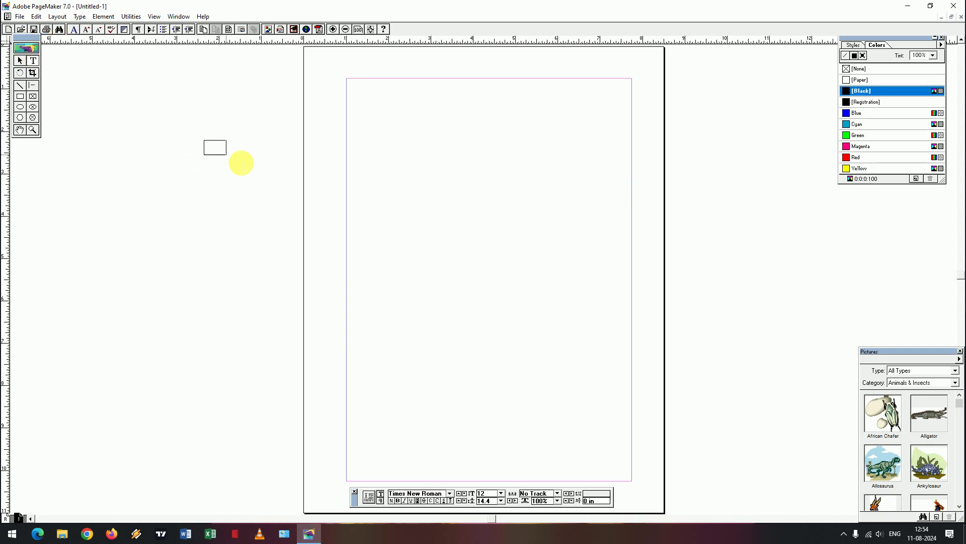
drag(241, 162, 278, 174)
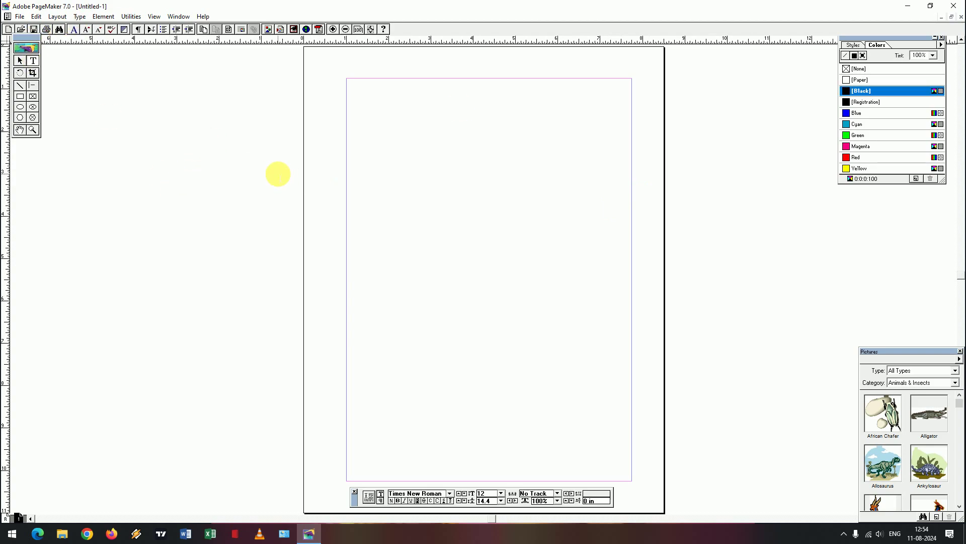
text(jkkkljklljkl)
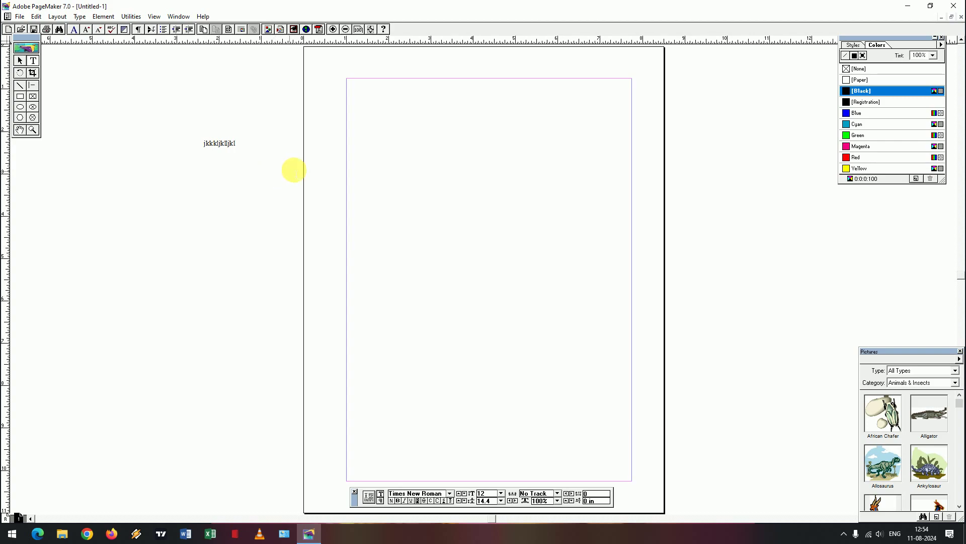
Move the sample text block onto the page near the top-left margin.
click(20, 61)
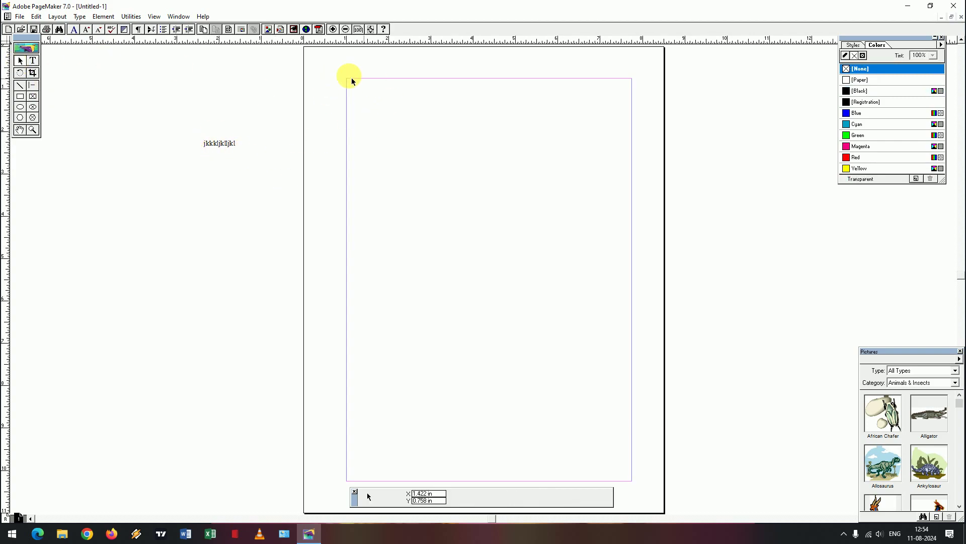
drag(176, 104, 274, 170)
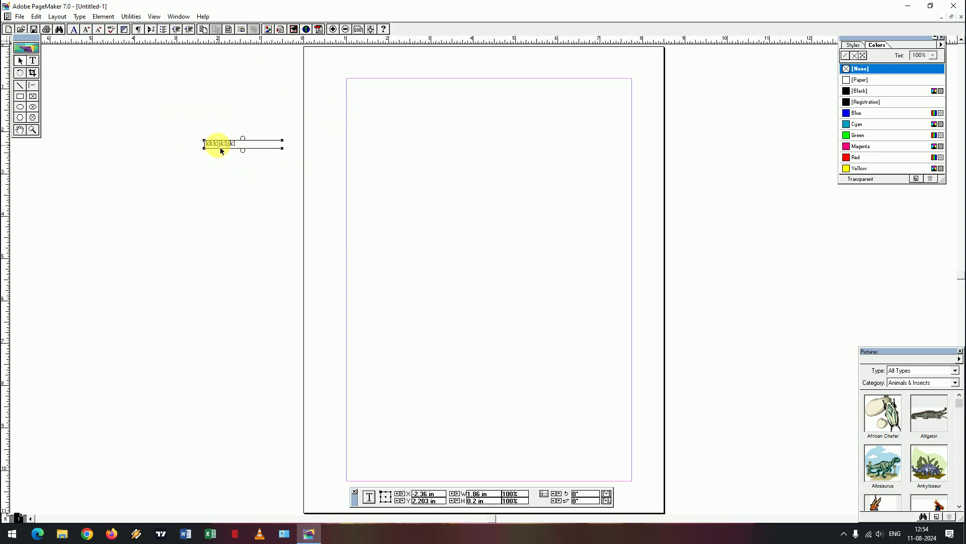
drag(222, 148, 355, 151)
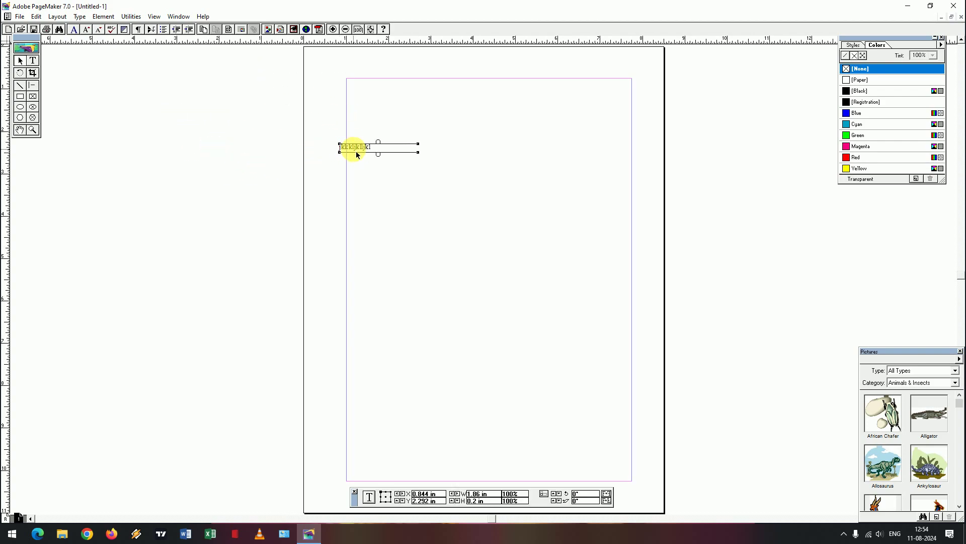
click(464, 174)
drag(269, 110, 461, 174)
drag(355, 148, 383, 170)
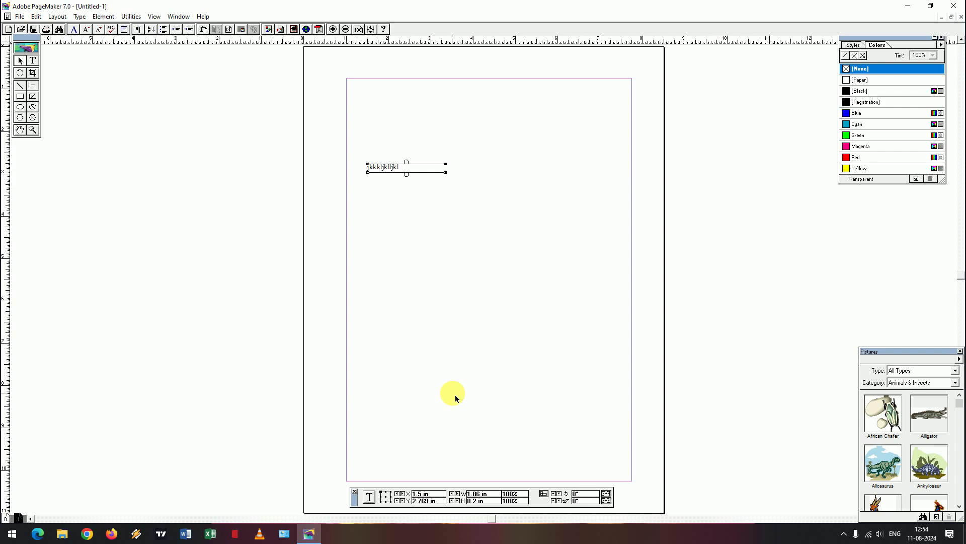
Set Preferences measurements and vertical ruler to Millimeters with High resolution graphics display.
key(ctrl+k)
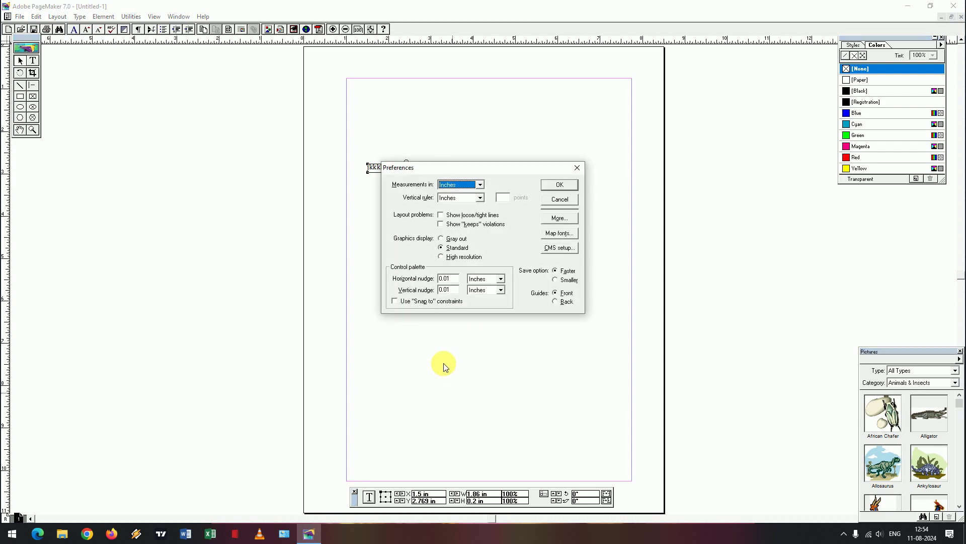
click(457, 187)
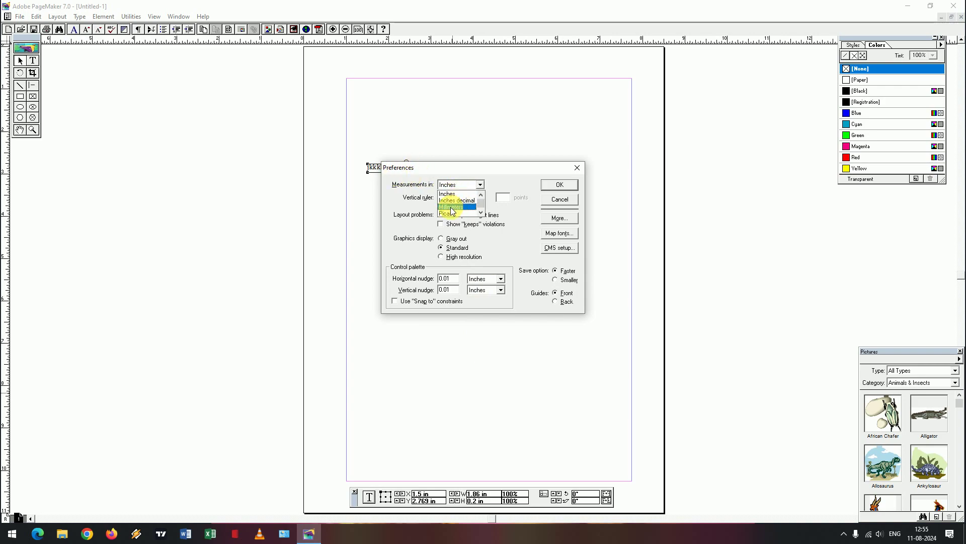
click(452, 210)
click(460, 198)
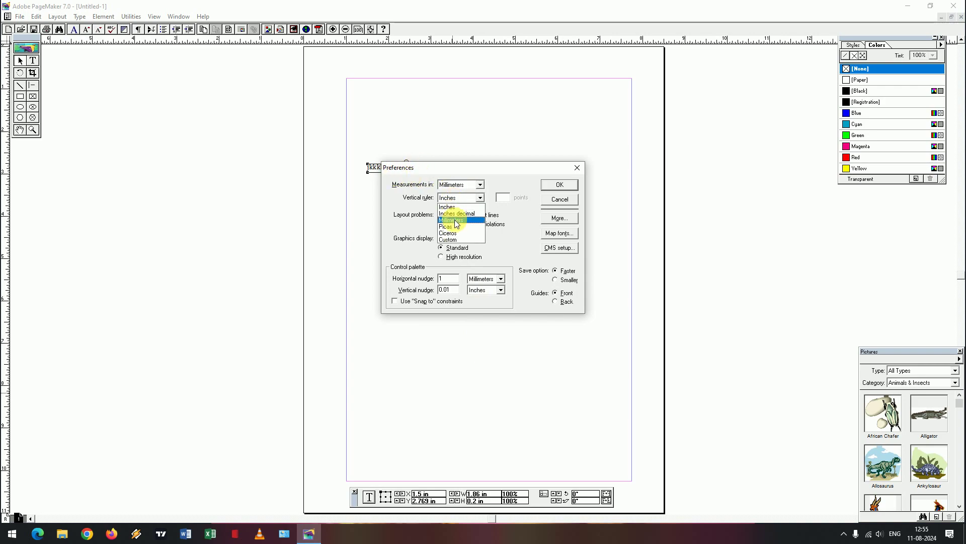
click(455, 223)
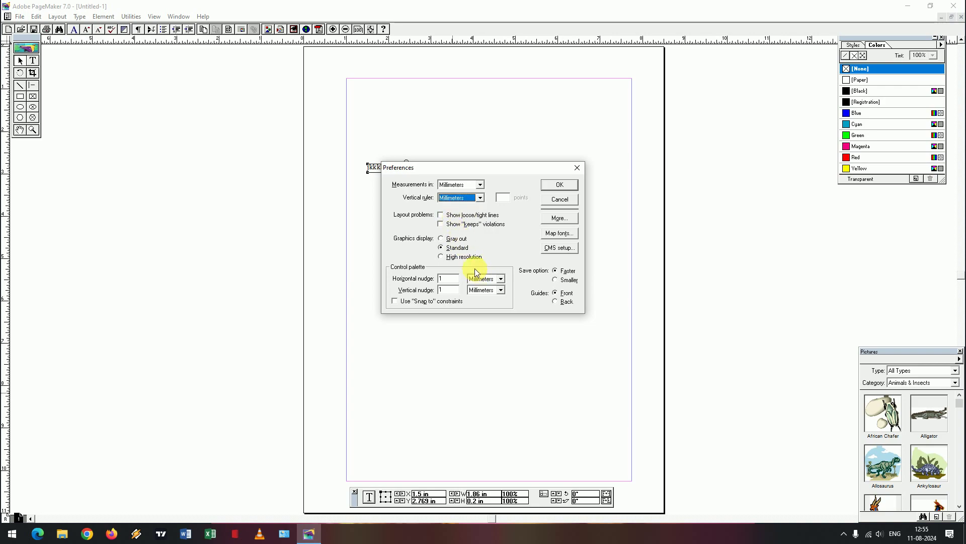
click(442, 257)
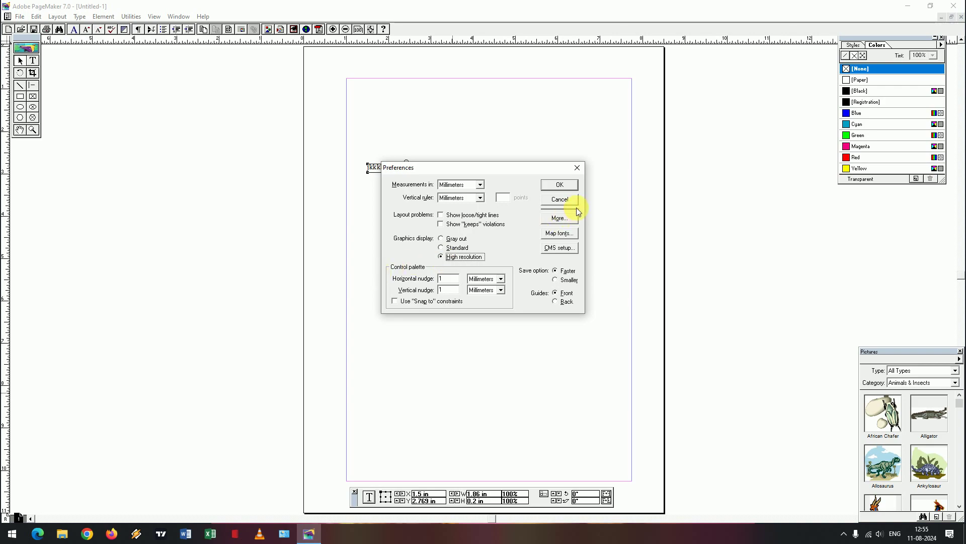
click(560, 186)
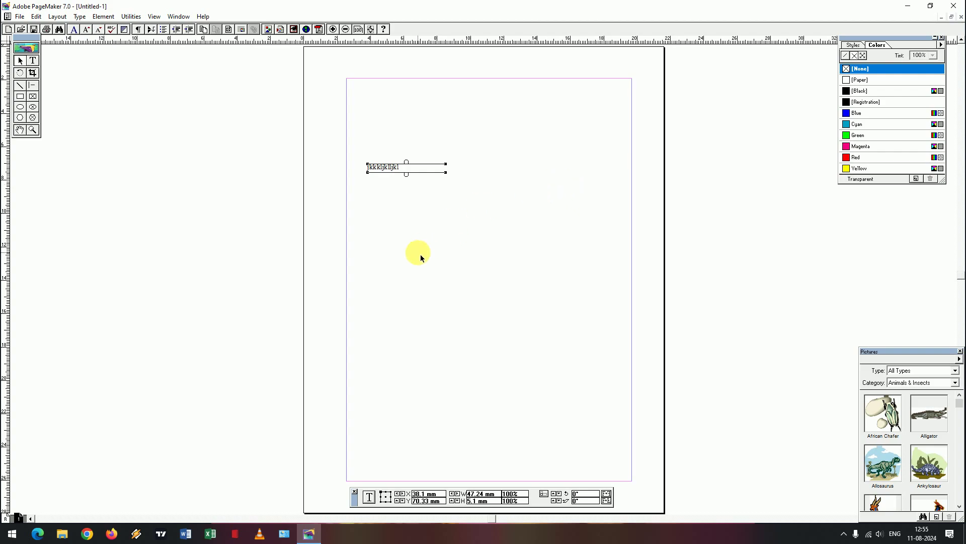
click(20, 96)
drag(370, 201, 473, 259)
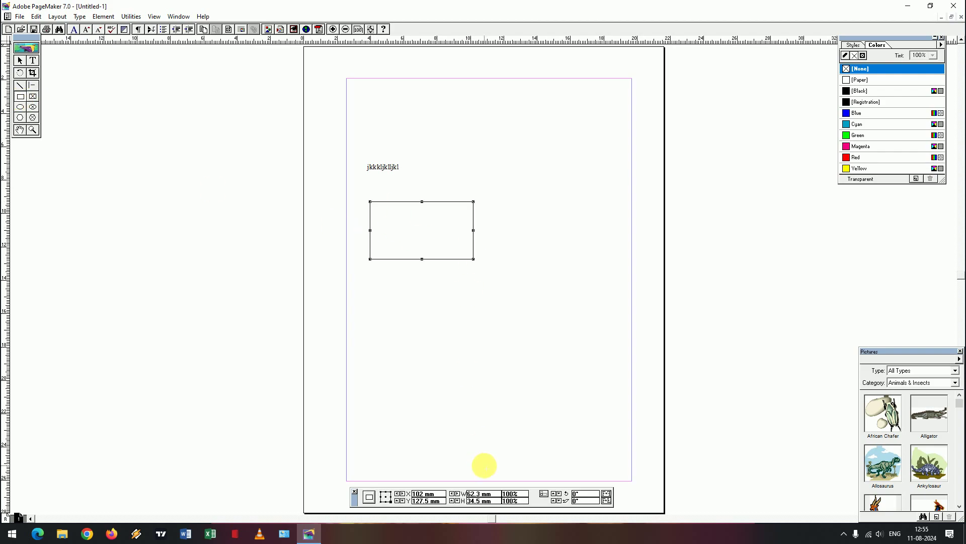
drag(498, 493, 444, 493)
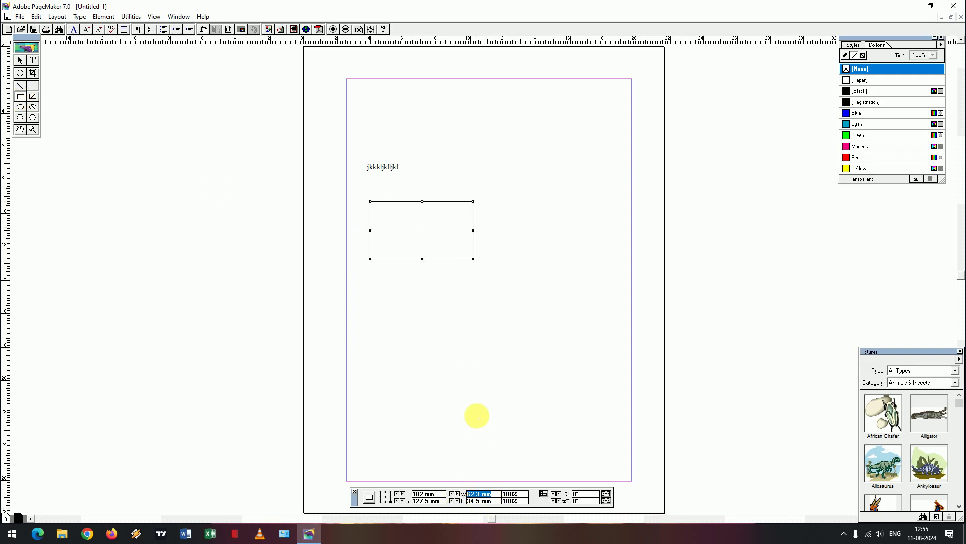
text(84)
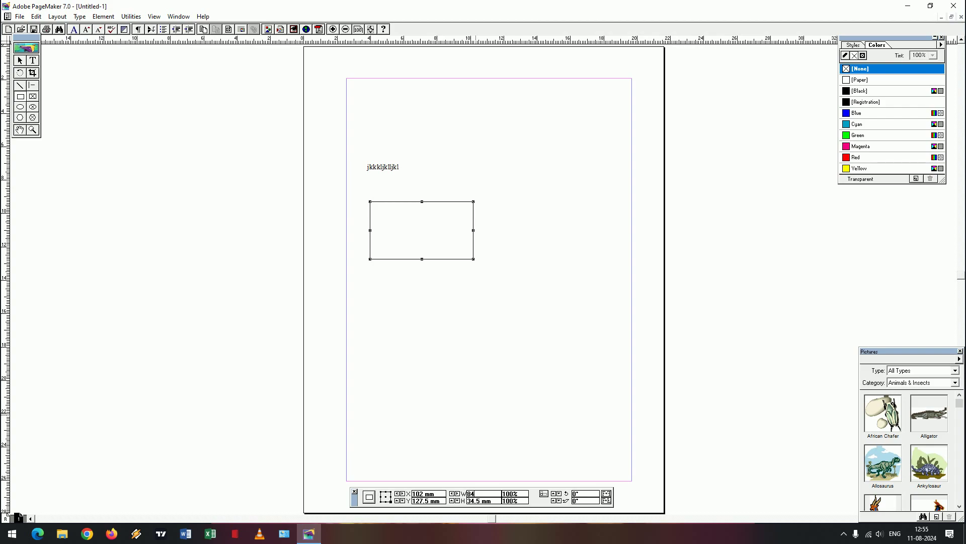
key(Tab)
text(544)
key(Return)
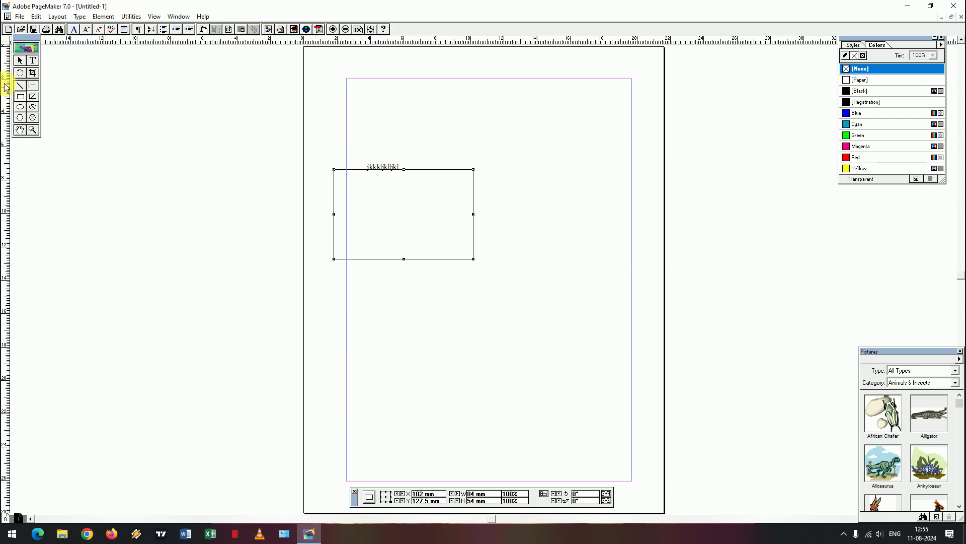
click(20, 61)
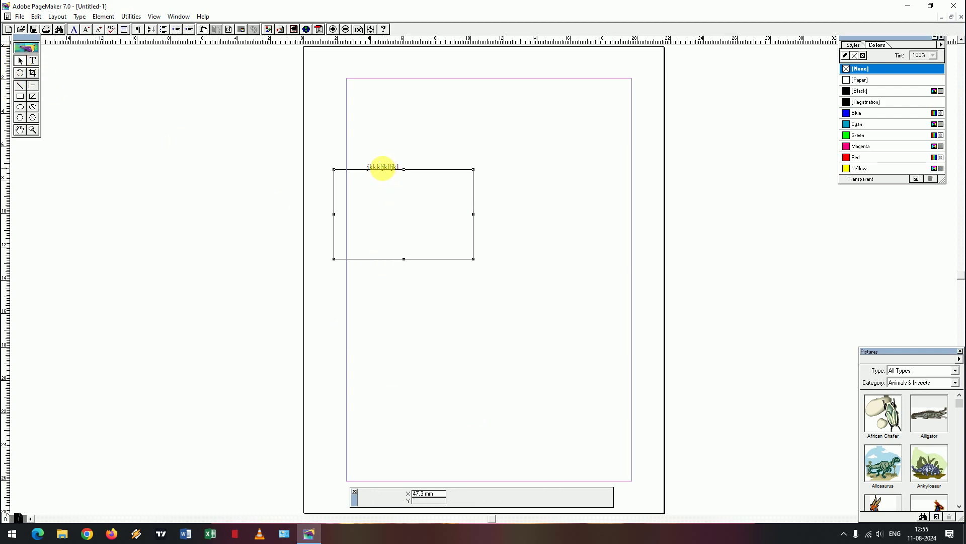
click(388, 168)
drag(385, 167, 383, 185)
drag(274, 119, 498, 294)
drag(433, 261, 496, 214)
drag(288, 124, 503, 285)
drag(390, 192, 466, 95)
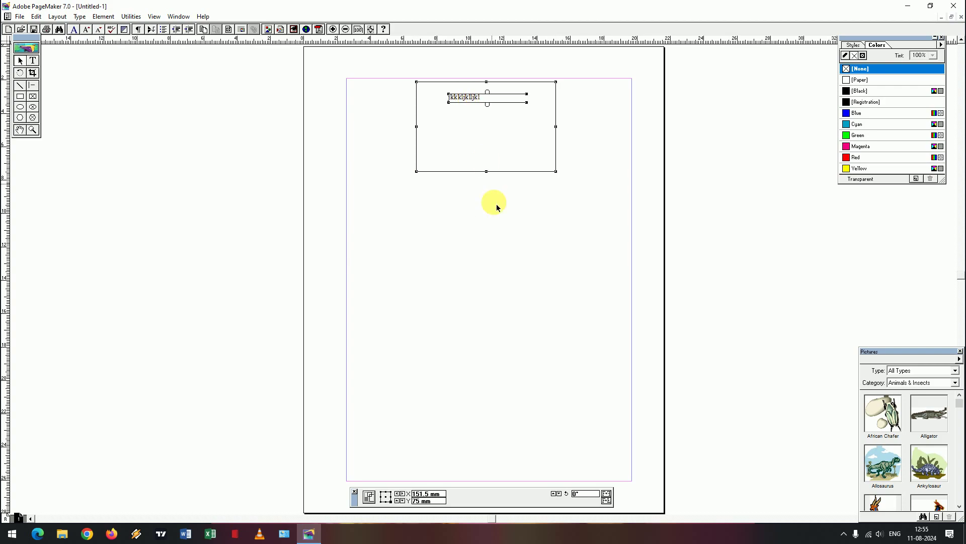
click(493, 221)
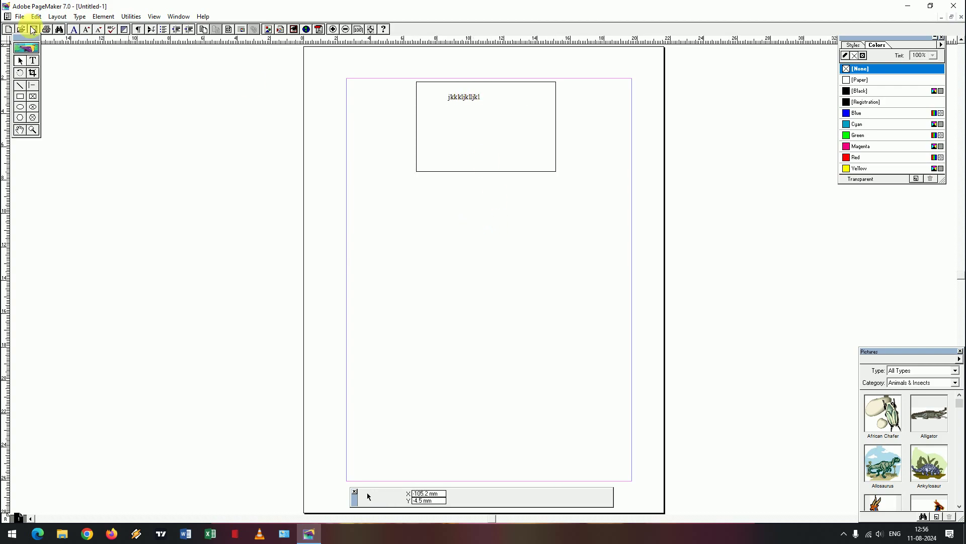
Move the ruler zero point to the page's top-left margin corner.
drag(23, 41, 38, 88)
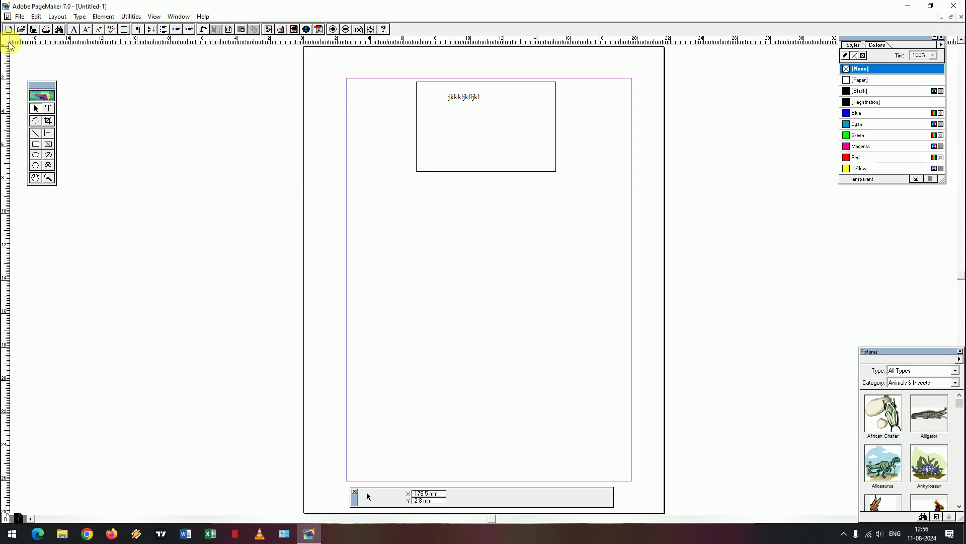
drag(7, 46, 346, 119)
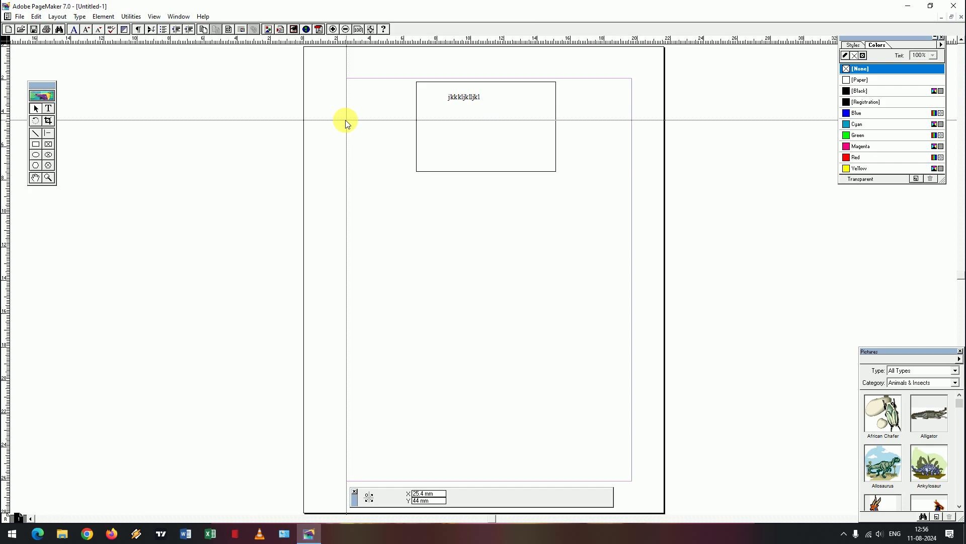
drag(346, 120, 346, 120)
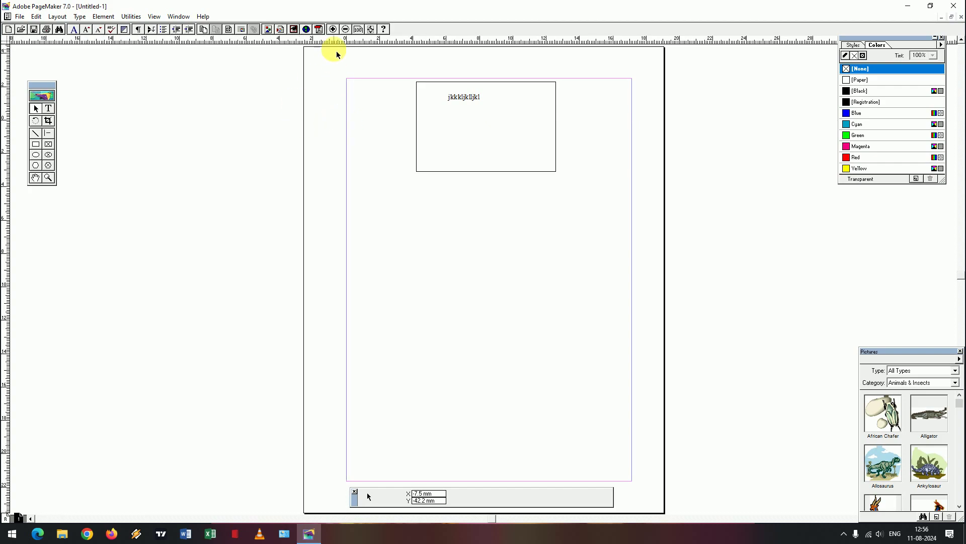
Add a horizontal guide at about 58 mm and a vertical guide at about 84.5 mm.
drag(335, 42, 348, 126)
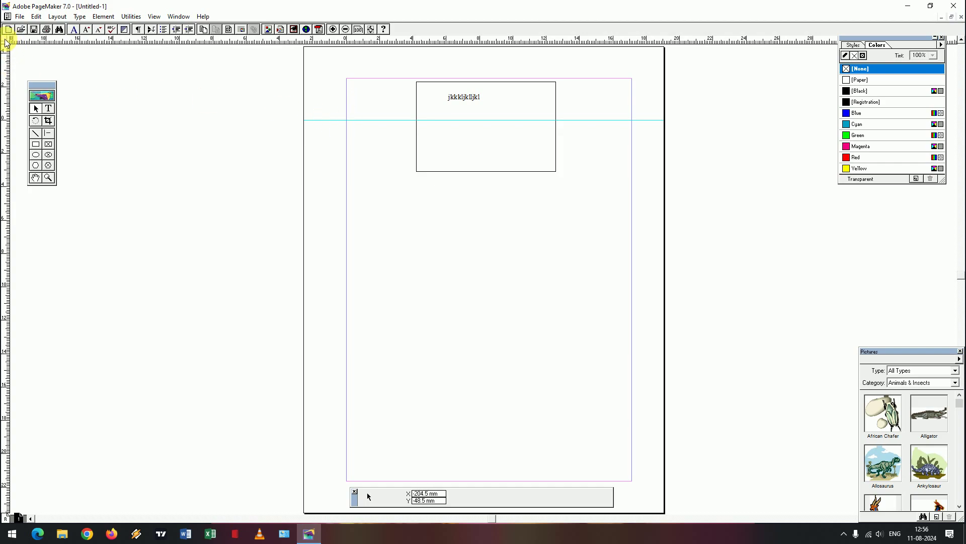
drag(7, 43, 345, 78)
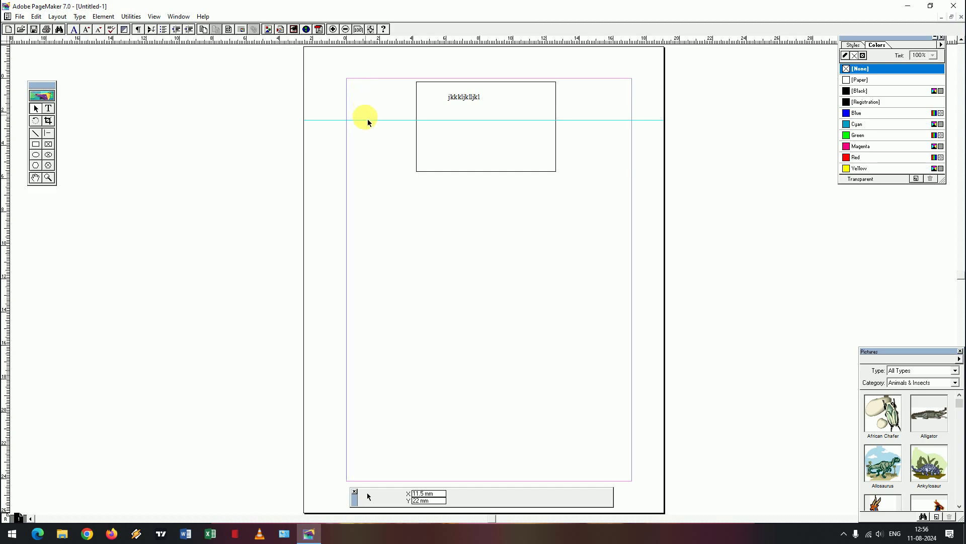
drag(369, 121, 375, 127)
drag(374, 127, 365, 176)
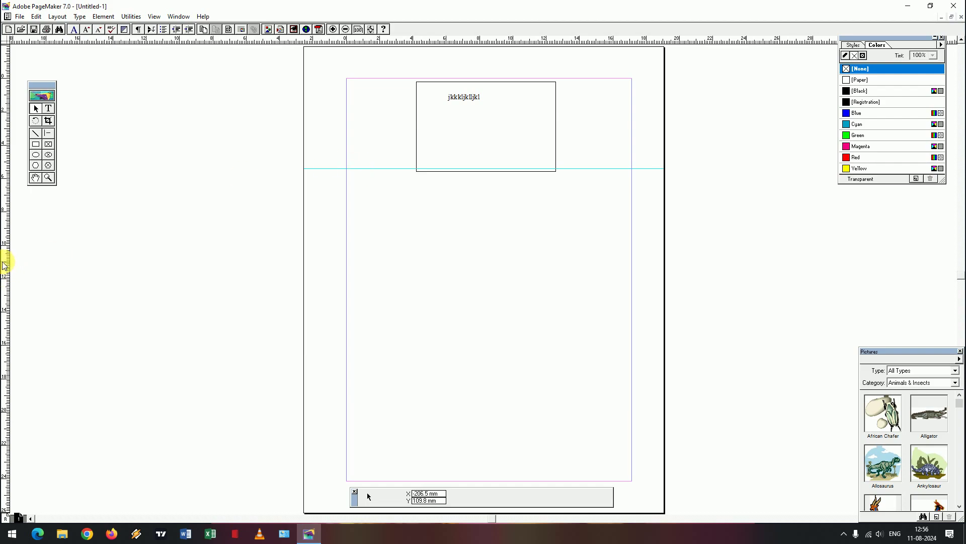
drag(4, 264, 493, 266)
drag(493, 267, 494, 266)
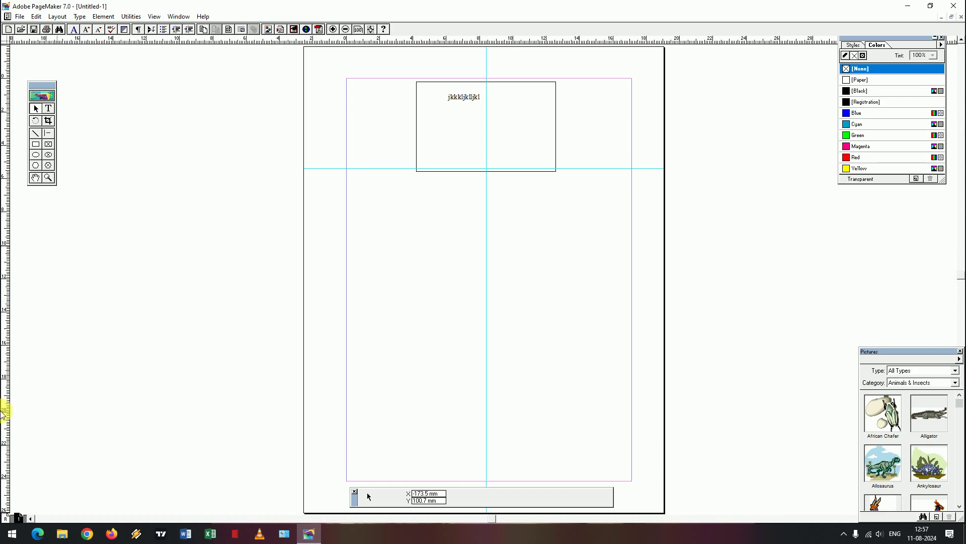
Draw a rectangle from the margin corner to the guide crossing and delete the old box and text.
click(36, 144)
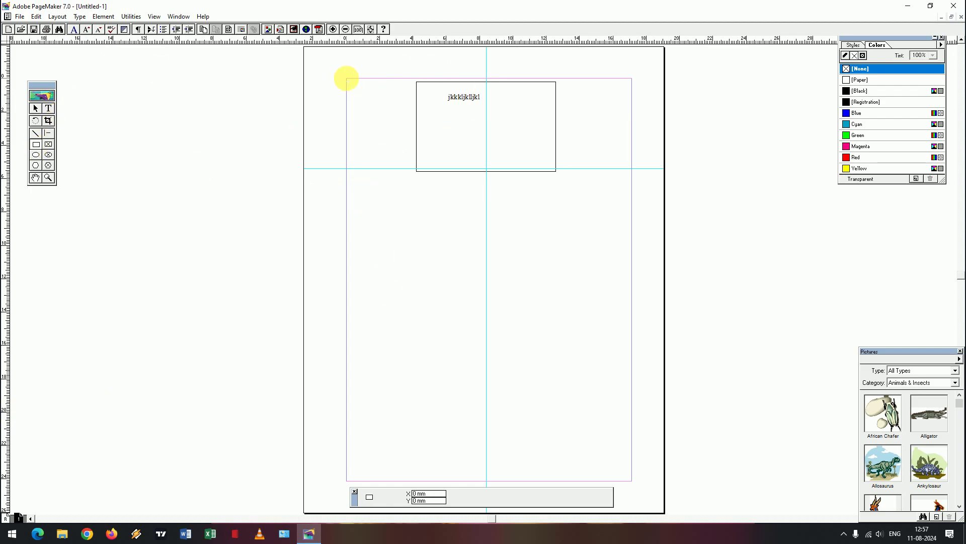
drag(346, 79, 487, 171)
click(458, 220)
click(35, 108)
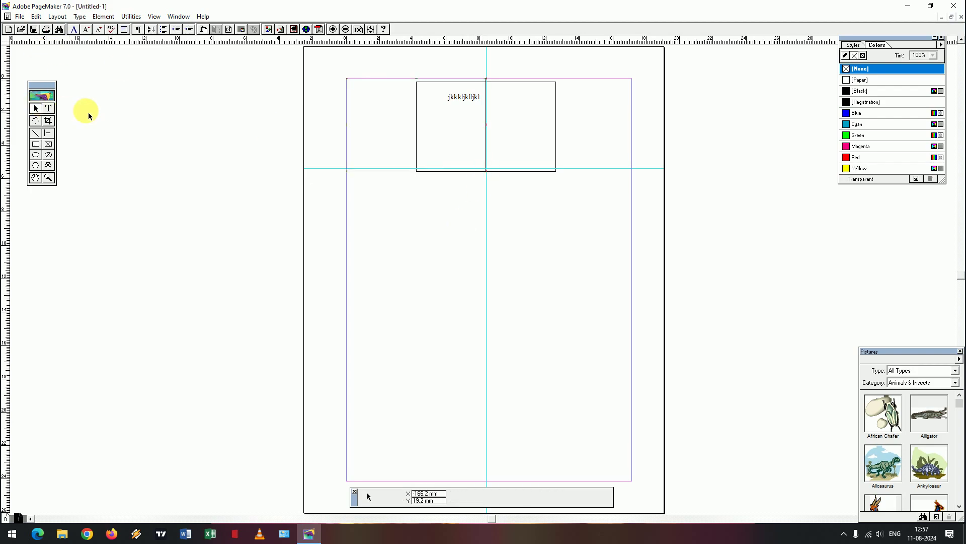
drag(384, 46, 510, 160)
drag(604, 192, 606, 185)
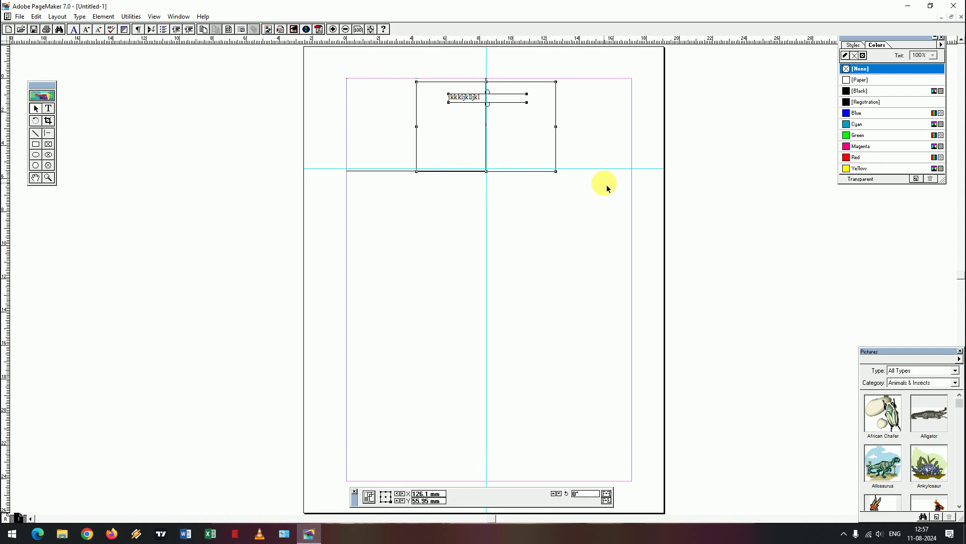
key(Delete)
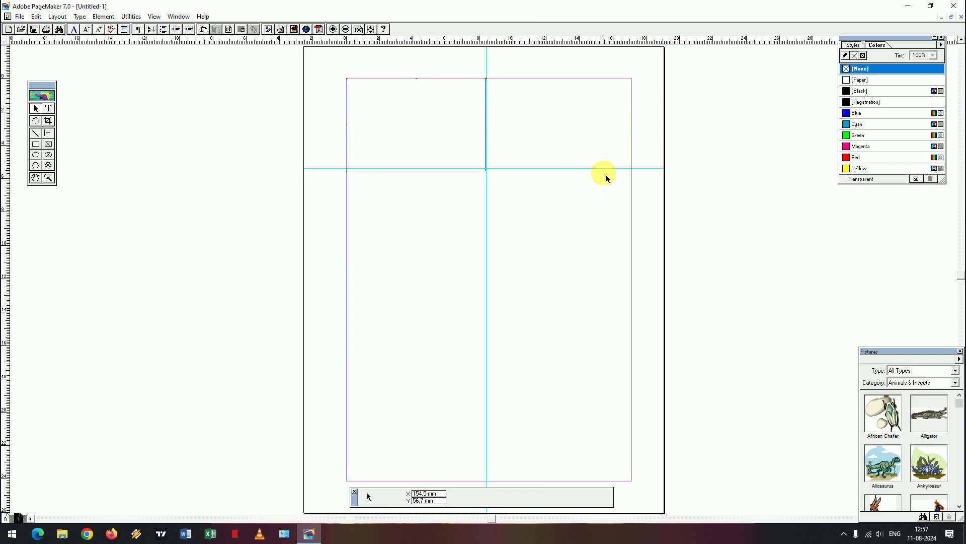
Snap the rectangle's bottom edge to the horizontal guide and copy it into the right column.
click(385, 171)
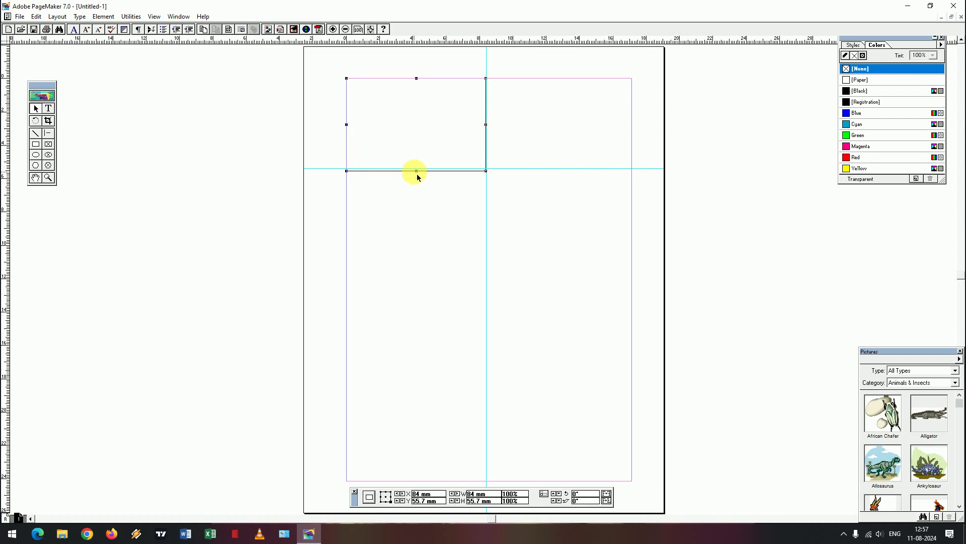
drag(417, 172, 412, 168)
click(406, 130)
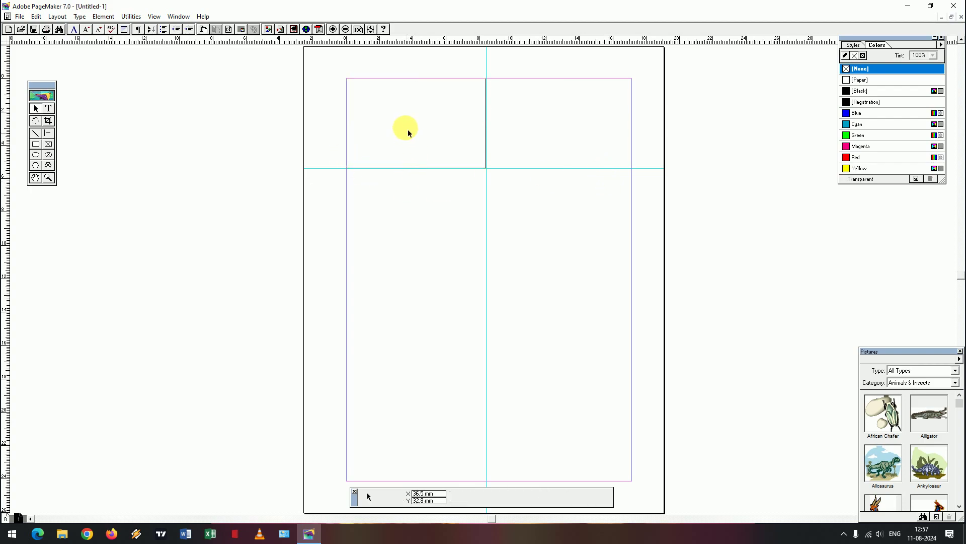
drag(304, 63, 507, 194)
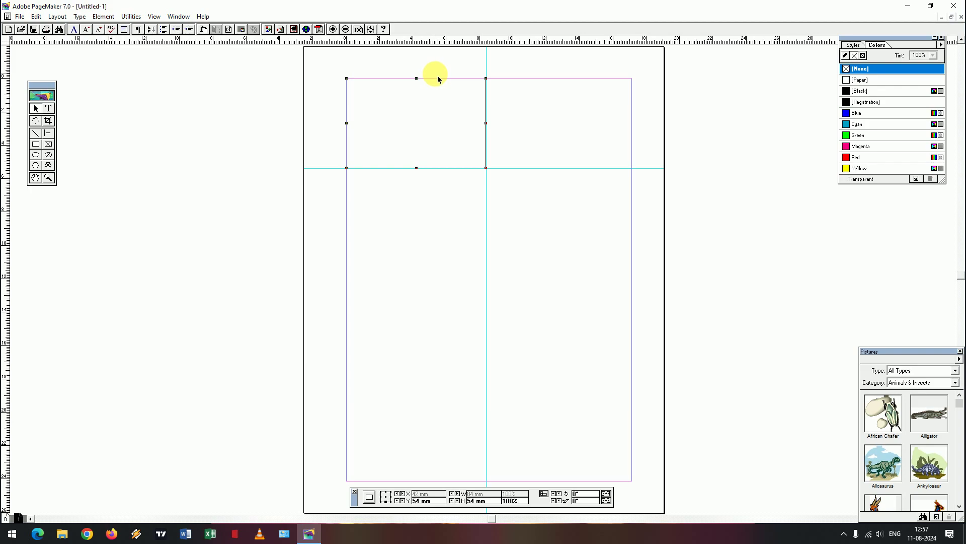
drag(440, 83, 591, 94)
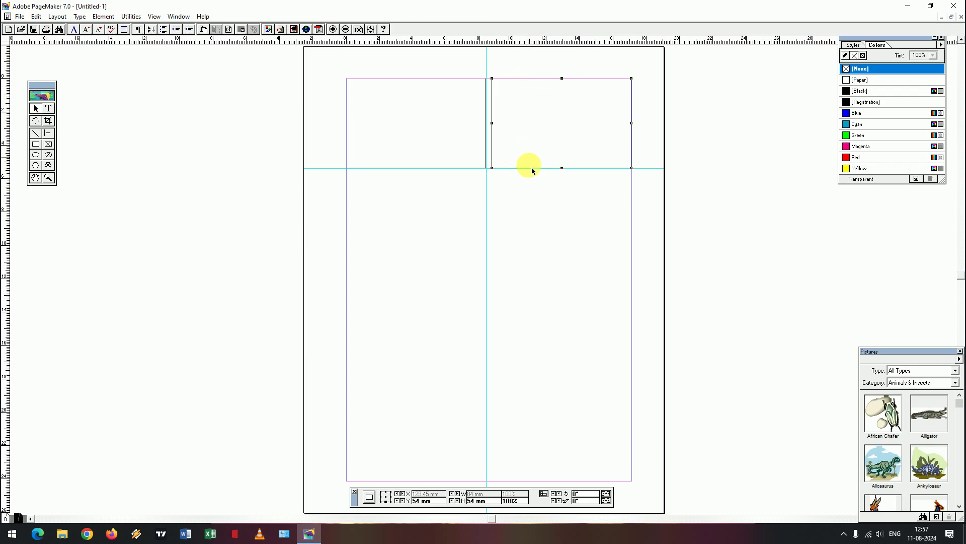
With the page fitted in the window, copy both top rectangles down into a second row.
drag(304, 59, 6, 322)
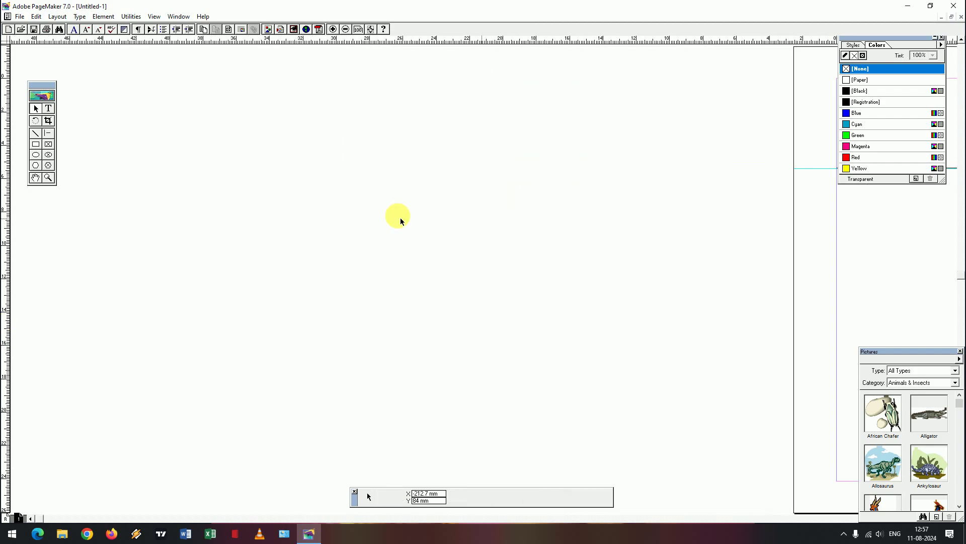
key(ctrl+0)
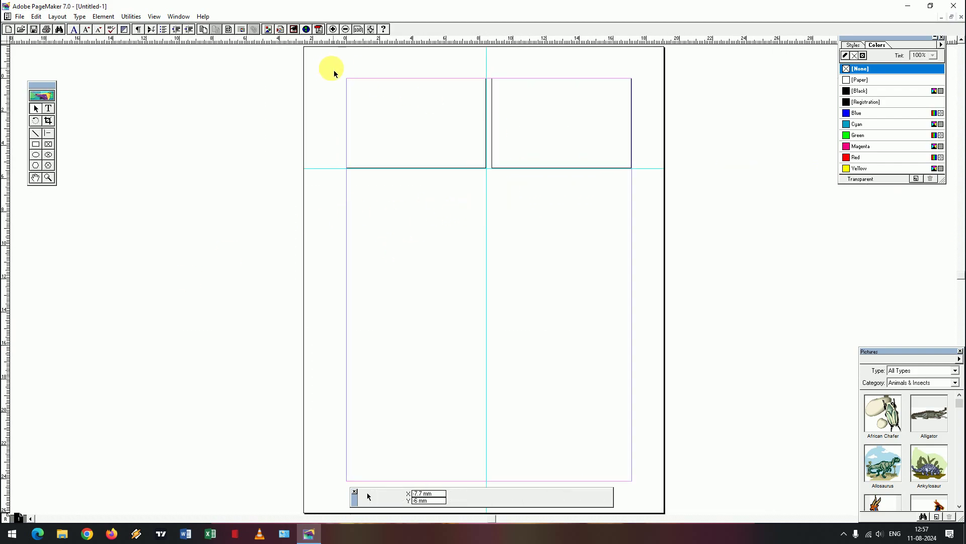
drag(330, 70, 703, 220)
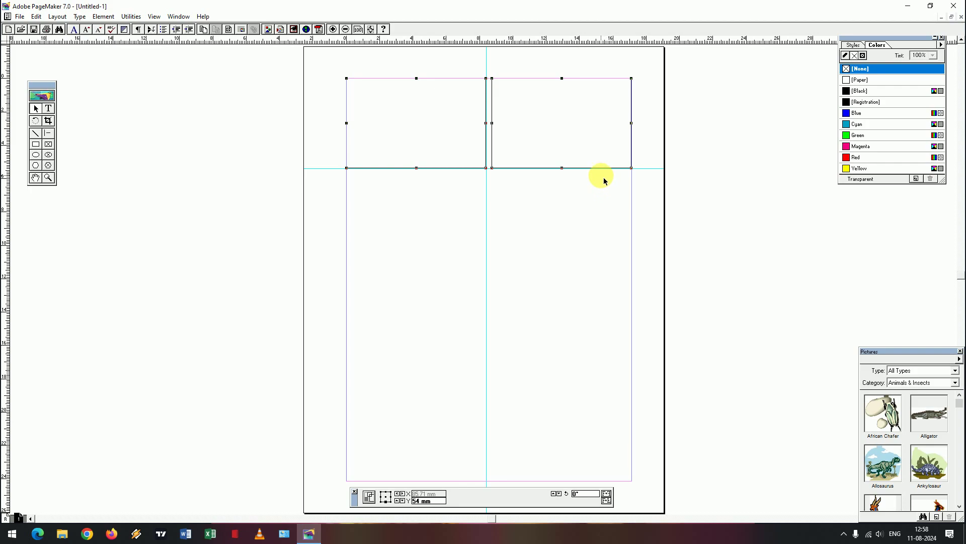
drag(599, 173, 648, 291)
click(586, 326)
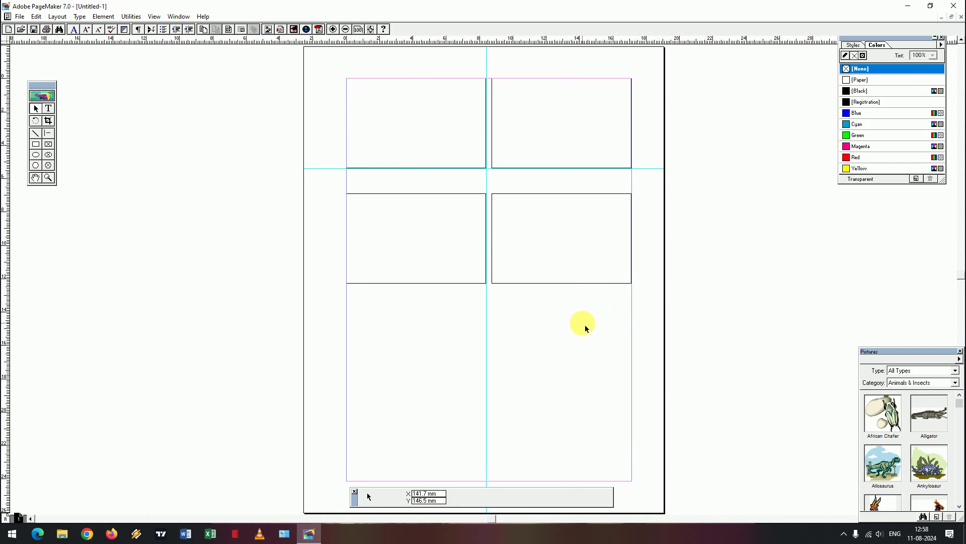